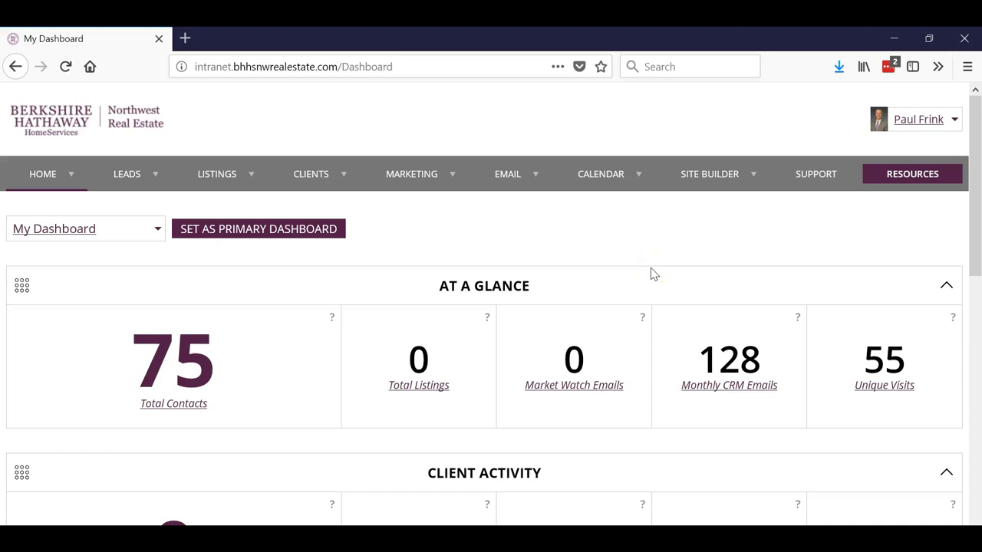
# Step: Open the Intranet Resources list and expand the Single Sign On links
pyautogui.click(653, 273)
pyautogui.click(907, 176)
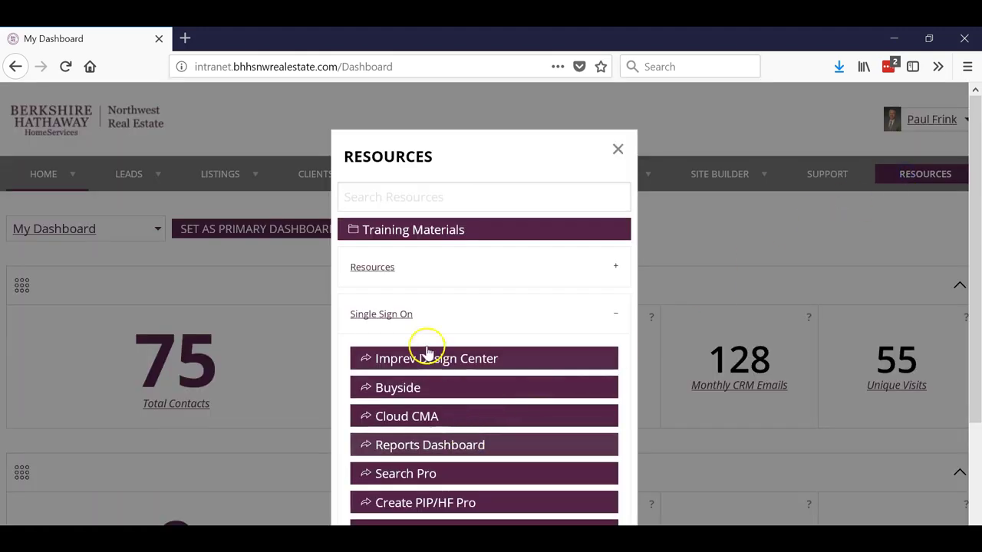
pyautogui.click(595, 323)
pyautogui.click(595, 322)
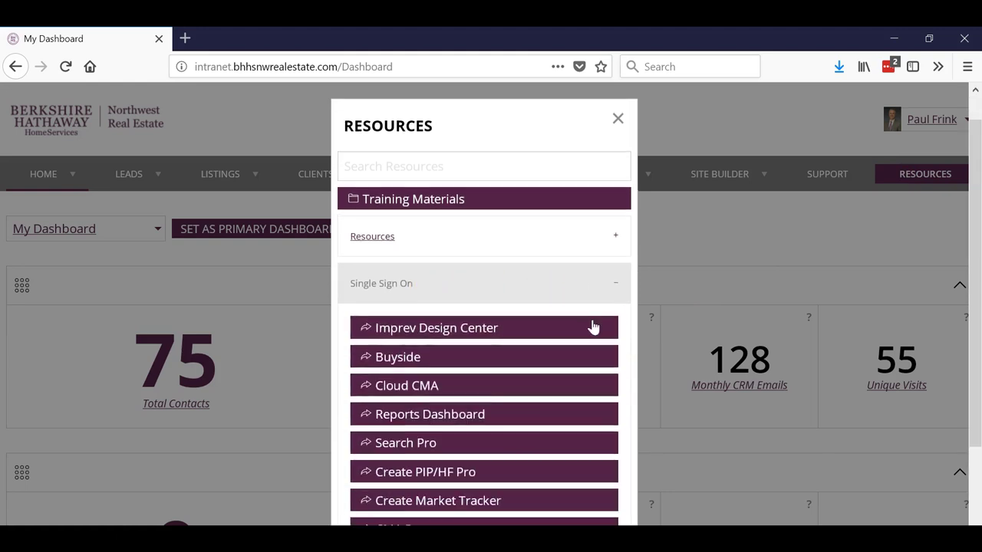
pyautogui.scroll(-2, 560, 330)
# Step: Launch Create PIP/HF Pro and start a Property Investment Profile search named Test 10
pyautogui.click(455, 409)
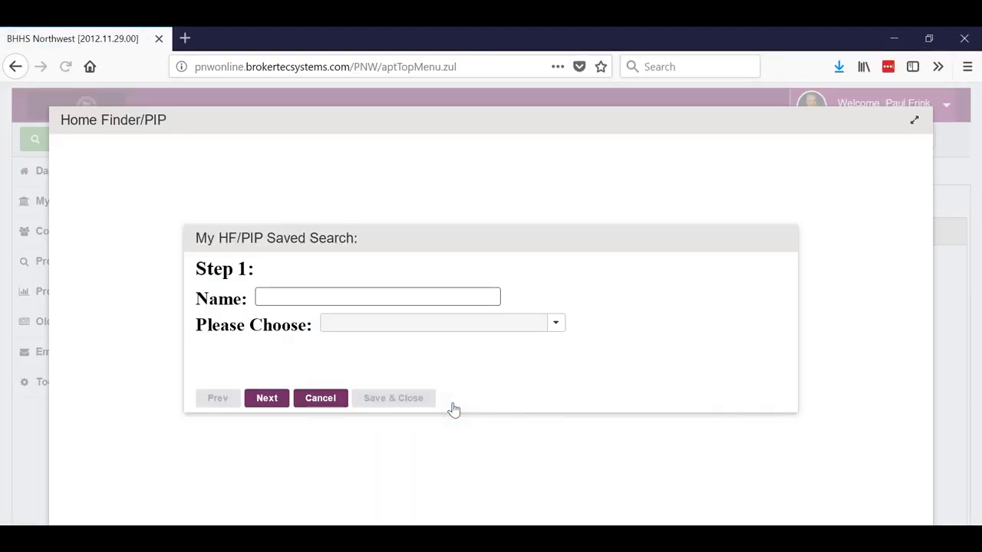
pyautogui.click(300, 300)
pyautogui.write('Test 10')
pyautogui.click(434, 325)
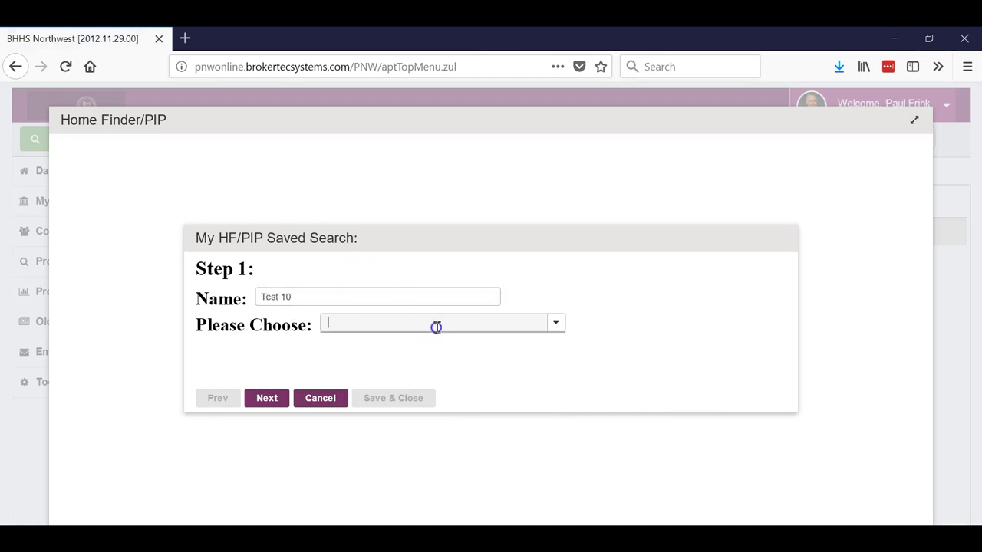
pyautogui.click(445, 375)
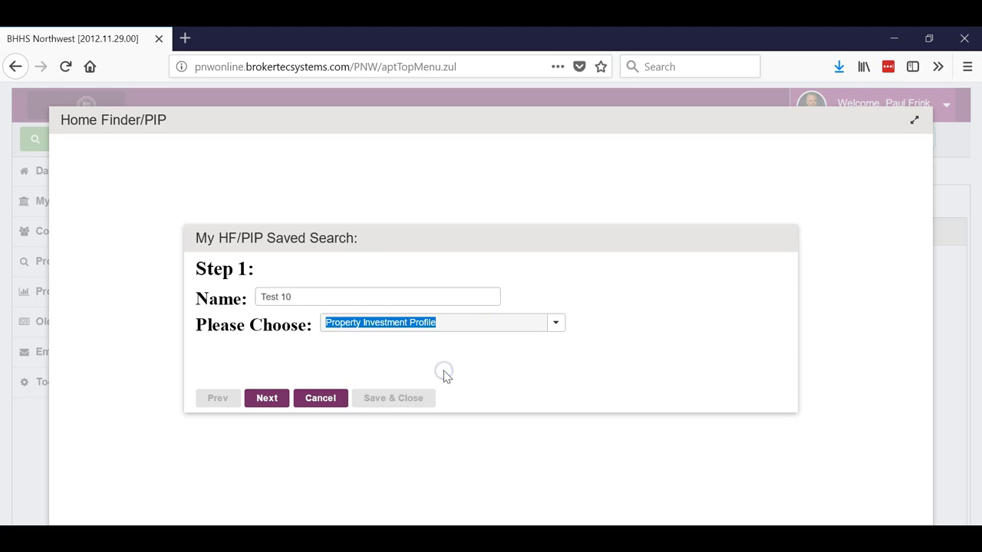
pyautogui.click(265, 399)
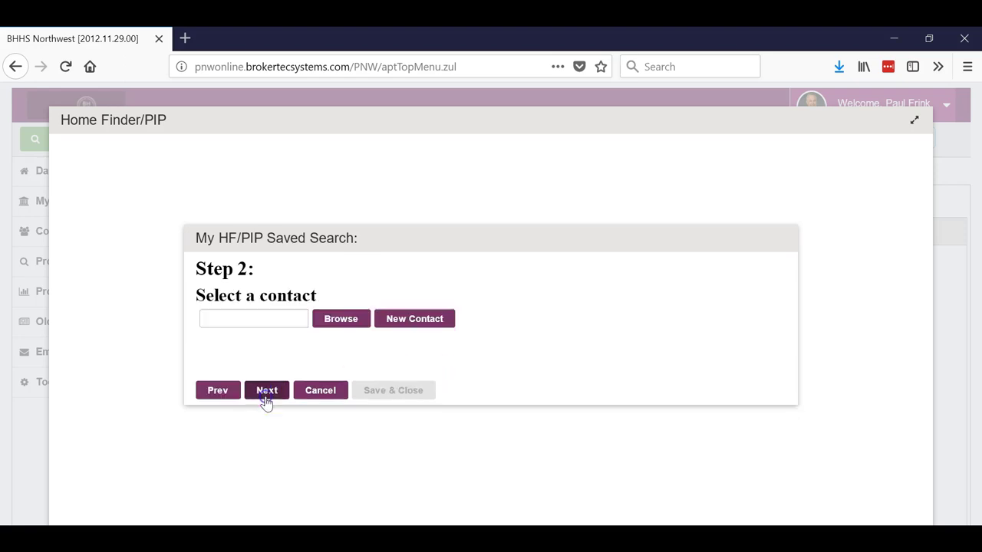
# Step: Look up the contact by name, select the suggested match, and advance to criteria
pyautogui.click(239, 321)
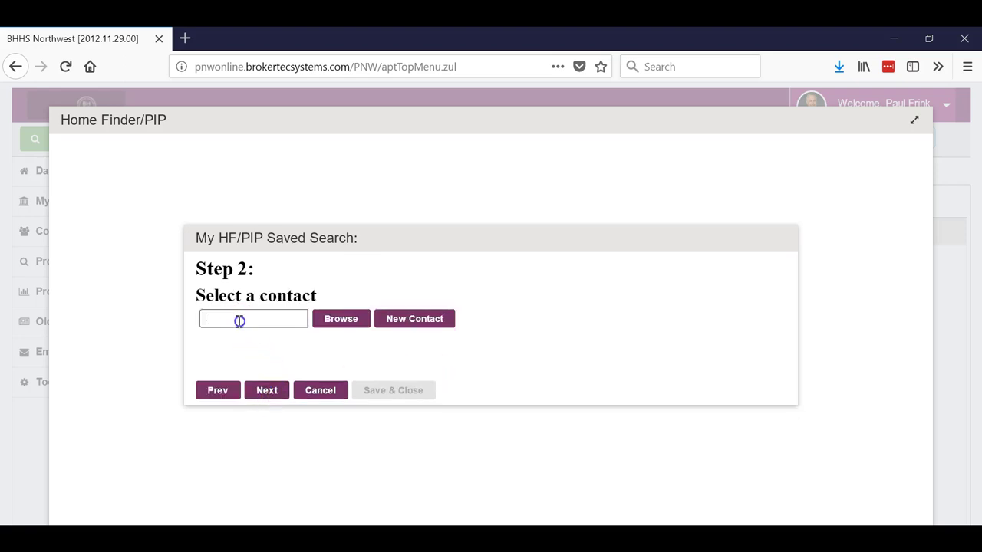
pyautogui.write('paul')
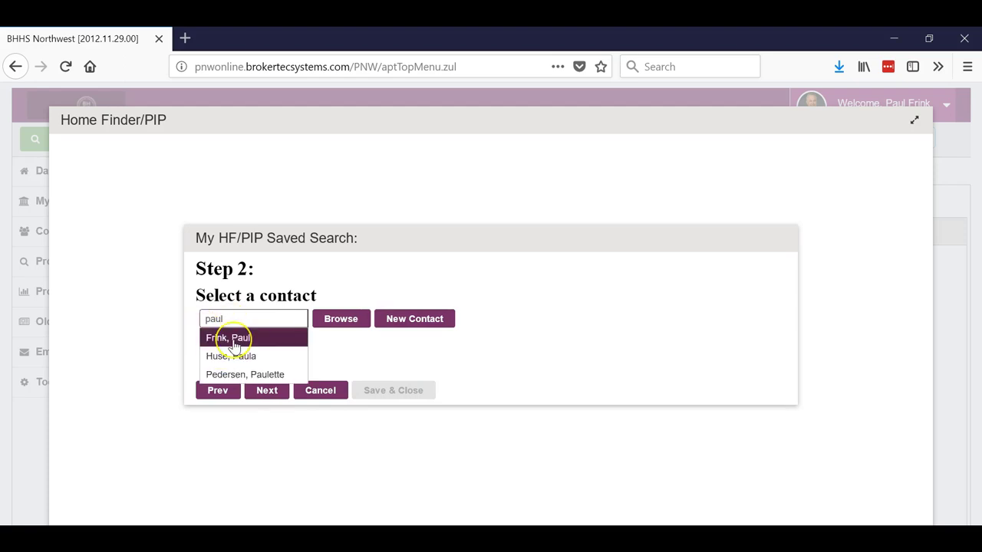
pyautogui.click(234, 342)
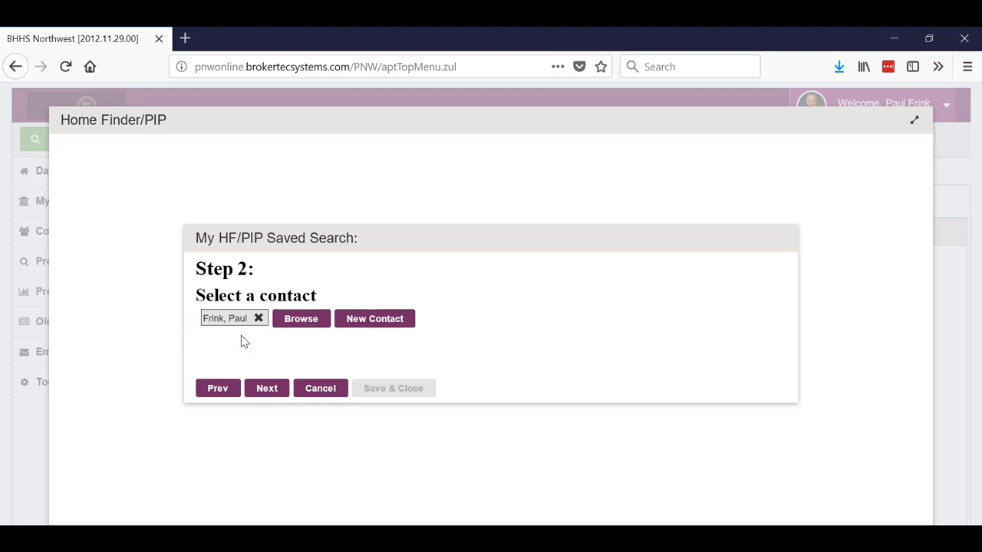
pyautogui.click(275, 387)
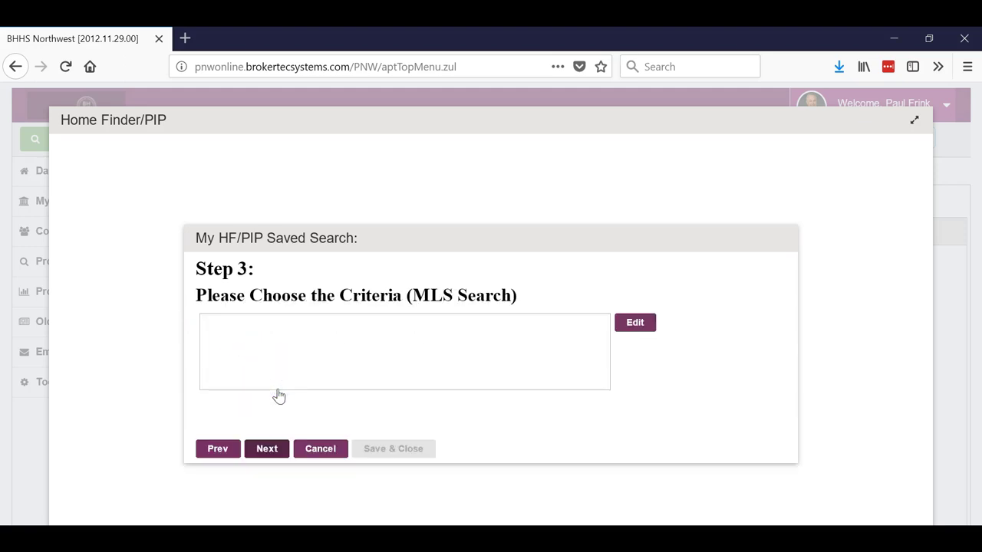
# Step: Enter the Federal Way street address as the radius search centre and accept the location warning
pyautogui.click(636, 322)
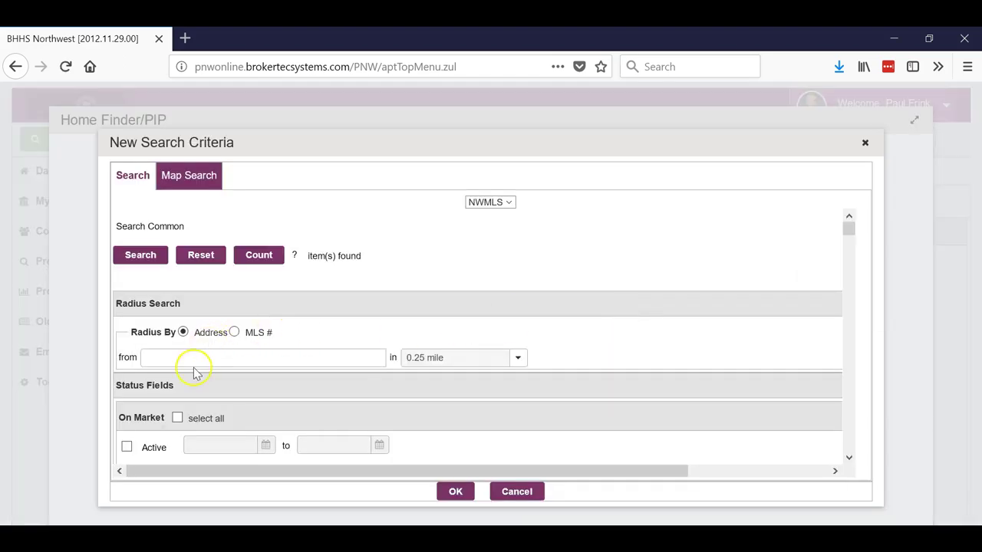
pyautogui.click(195, 362)
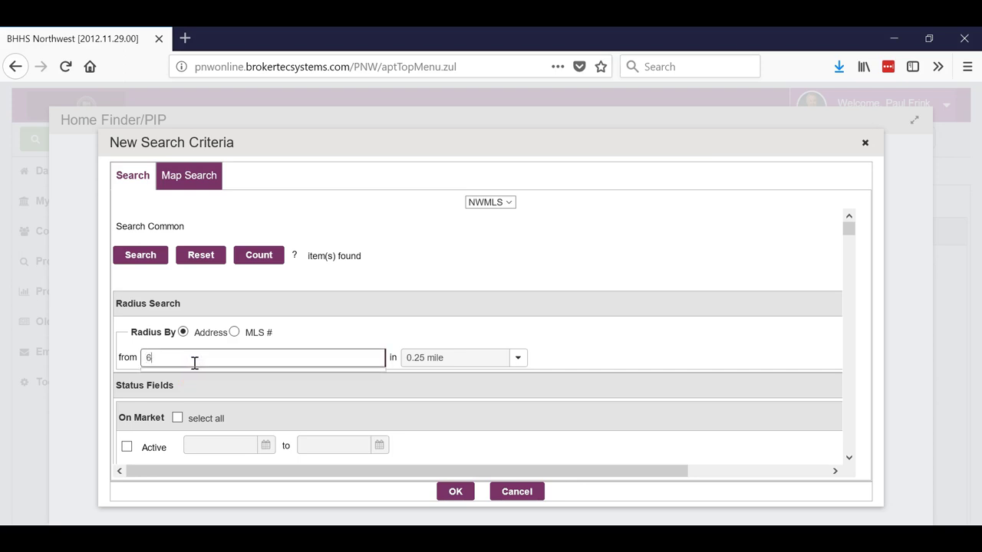
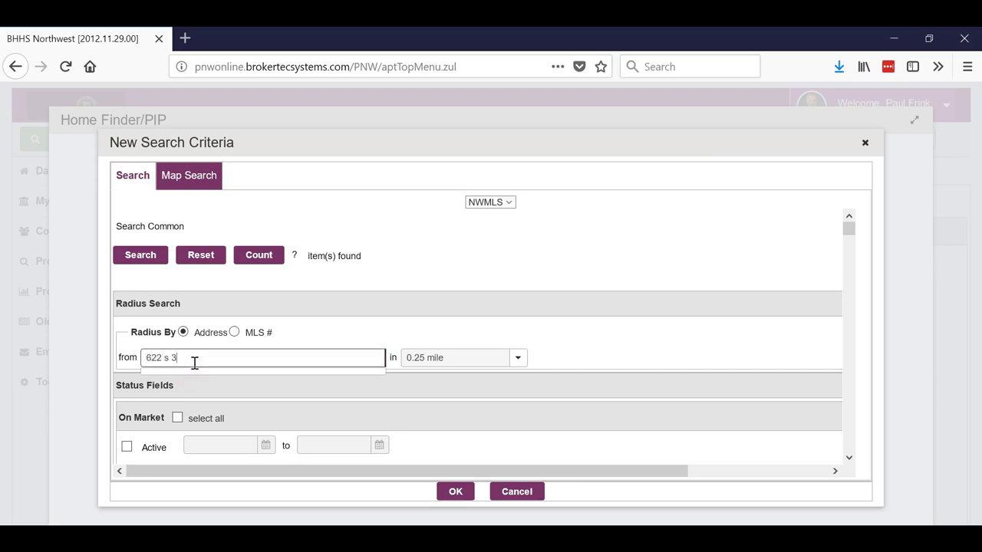
pyautogui.click(705, 335)
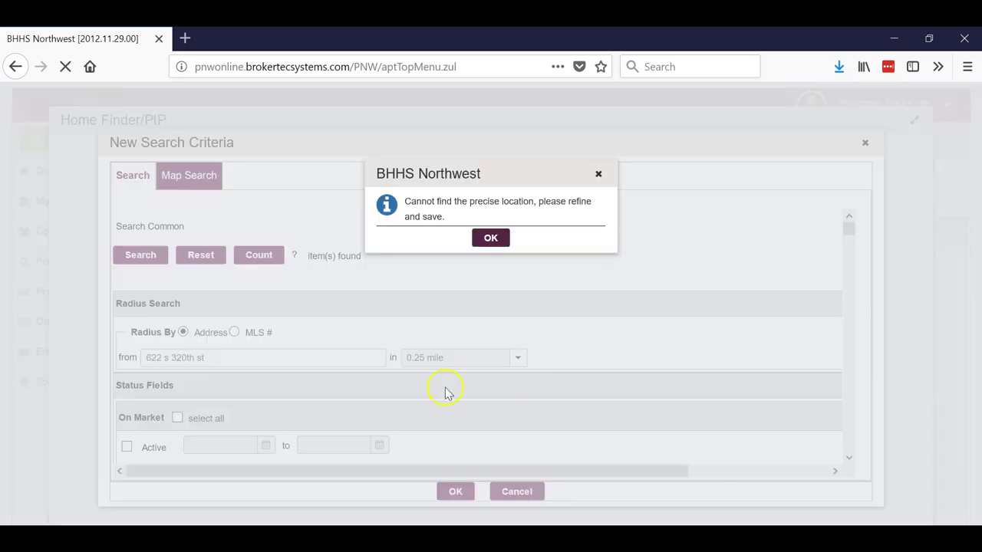
pyautogui.click(491, 239)
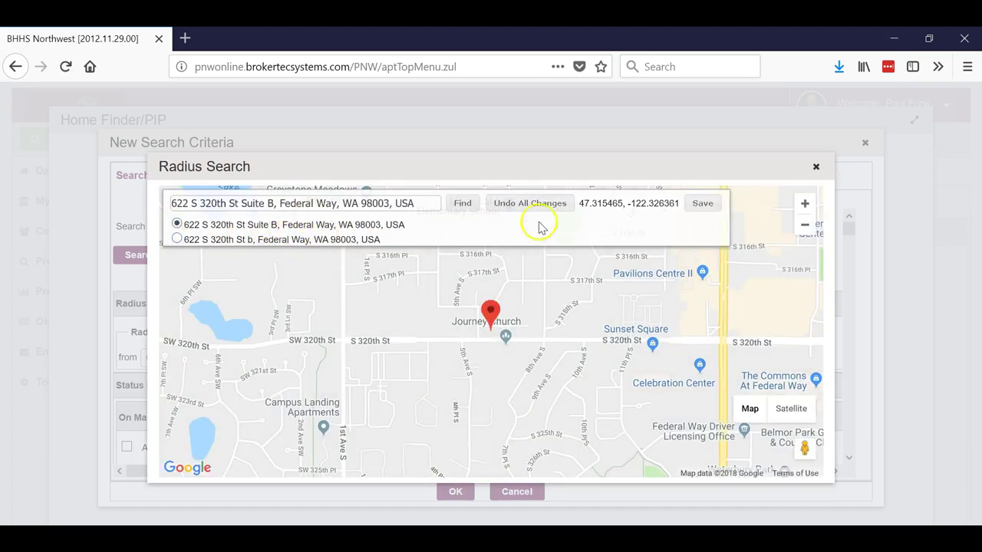
# Step: Save the suggested address location from the map dialog
pyautogui.click(703, 206)
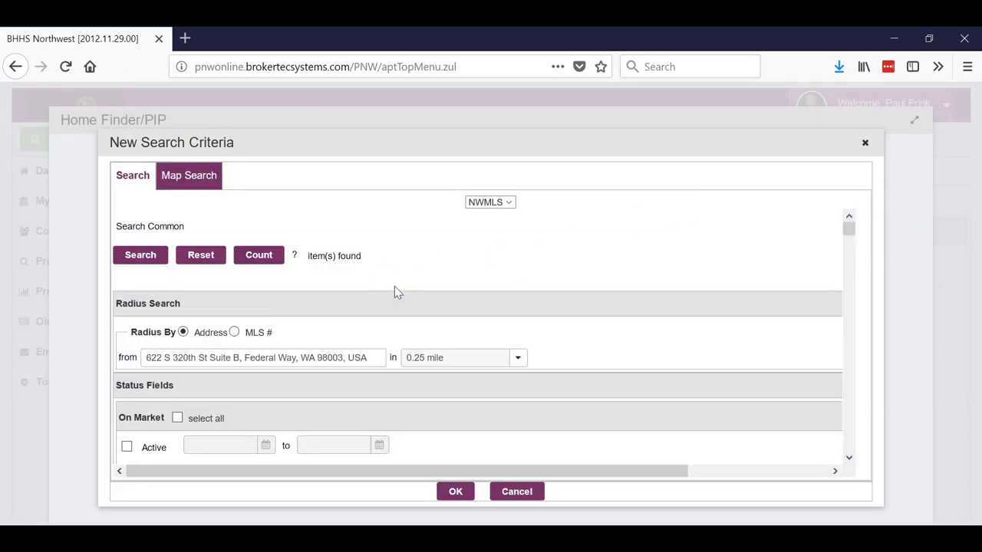
pyautogui.scroll(-2, 613, 310)
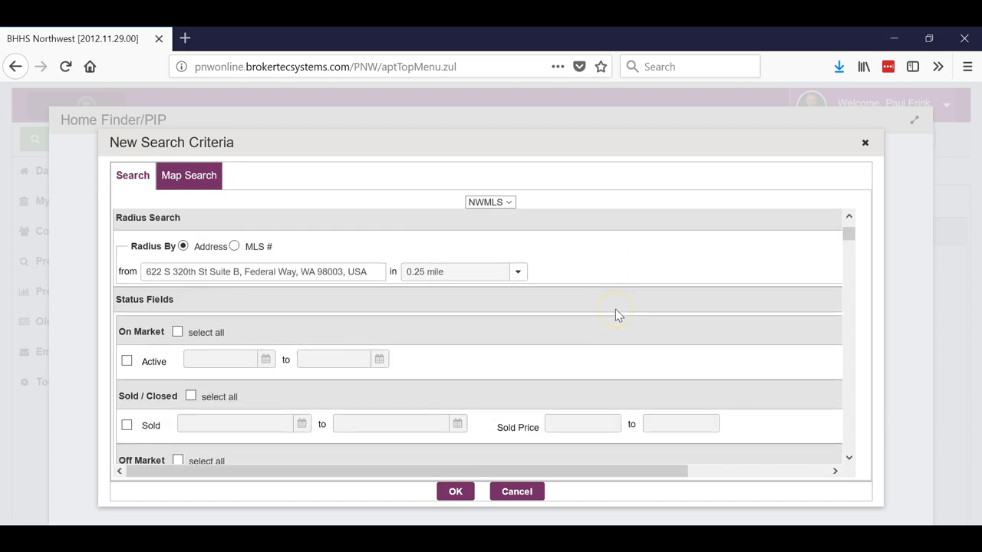
pyautogui.scroll(-2, 616, 314)
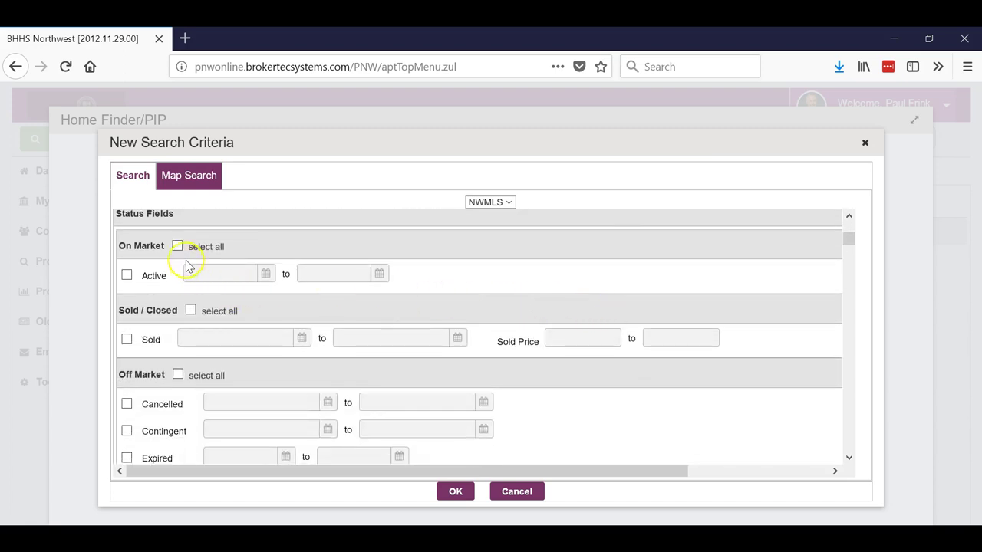
# Step: Include all on-market listings plus Sold listings since 1/1/2018
pyautogui.click(177, 247)
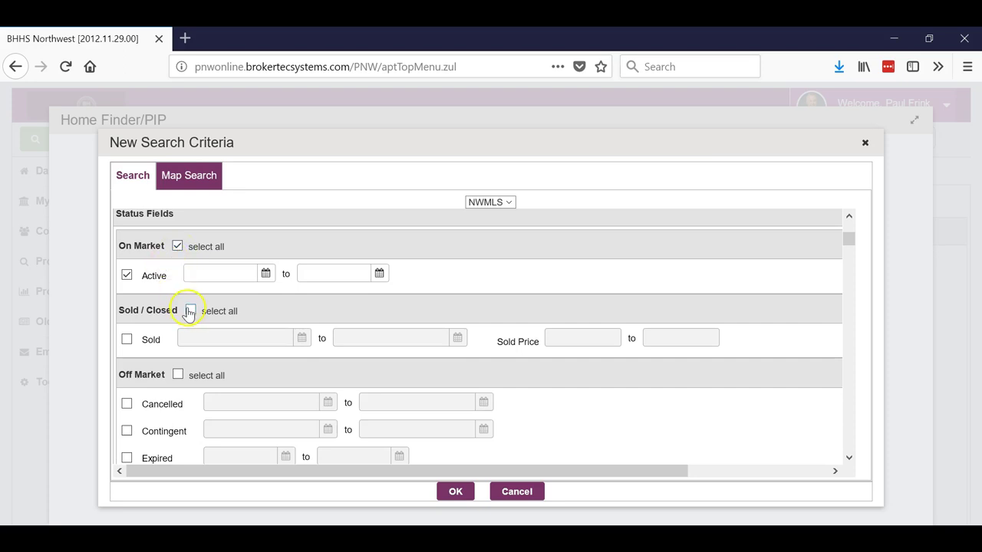
pyautogui.click(127, 342)
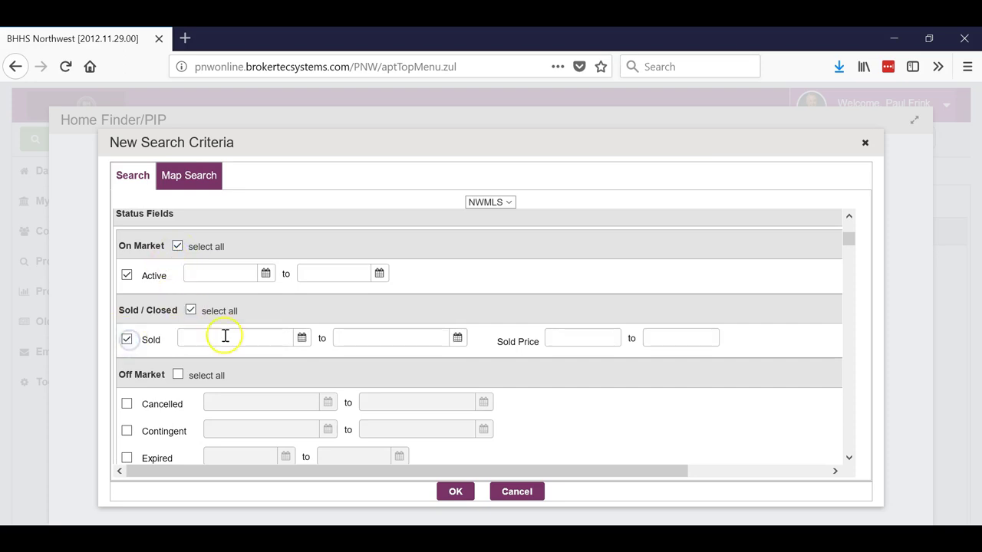
pyautogui.click(301, 338)
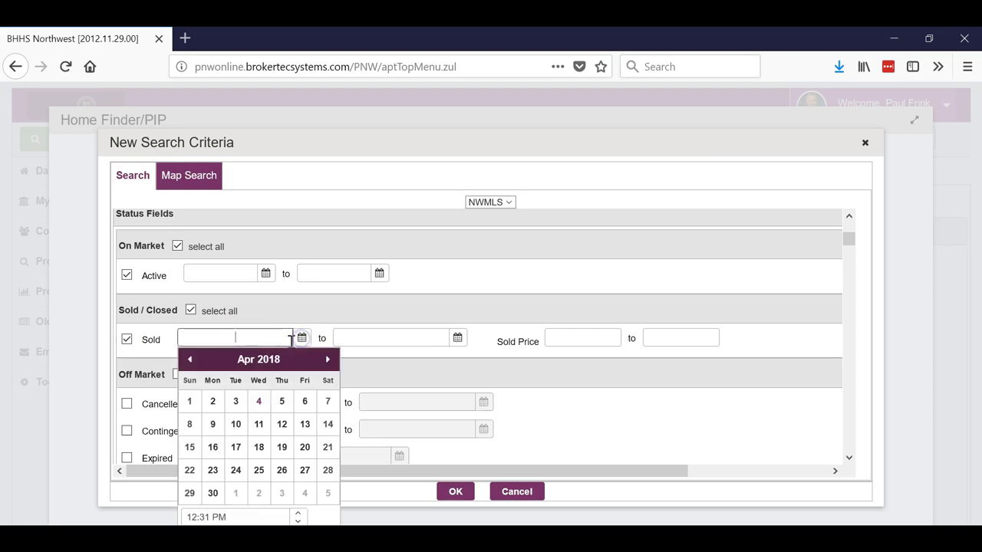
pyautogui.click(190, 361)
pyautogui.click(190, 361)
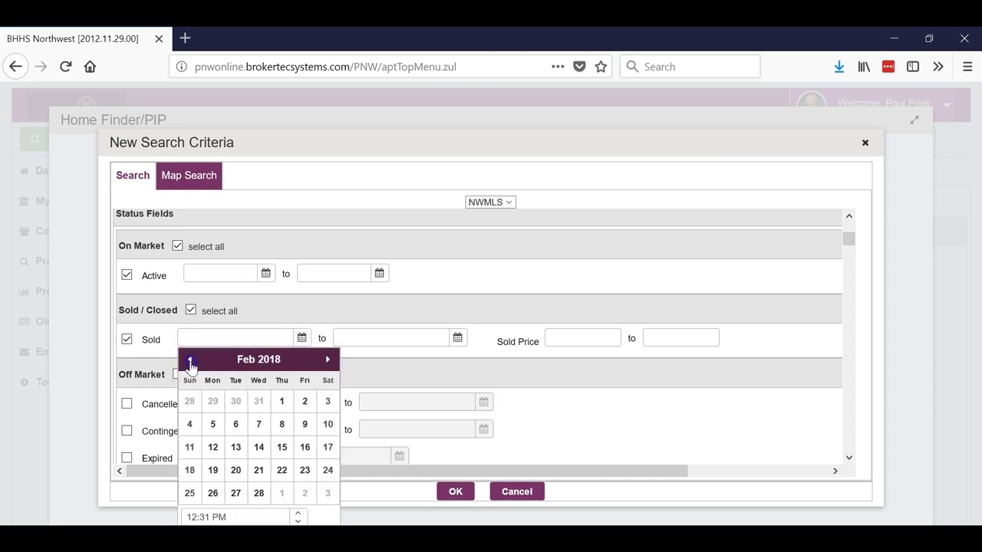
pyautogui.click(191, 360)
pyautogui.click(212, 401)
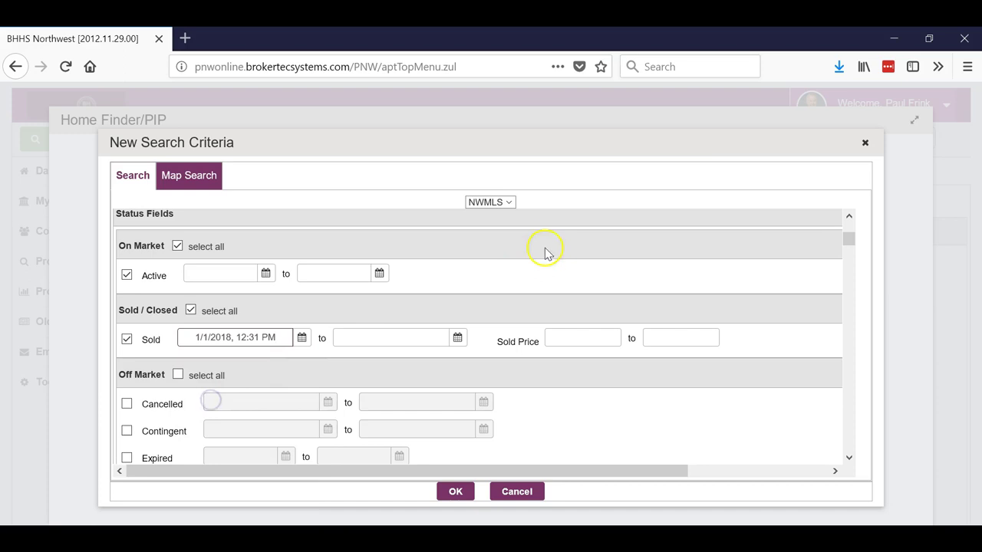
# Step: Add Cancelled, Contingent, Expired and Pending statuses, with Expired starting 1/1/2018
pyautogui.scroll(-2, 550, 253)
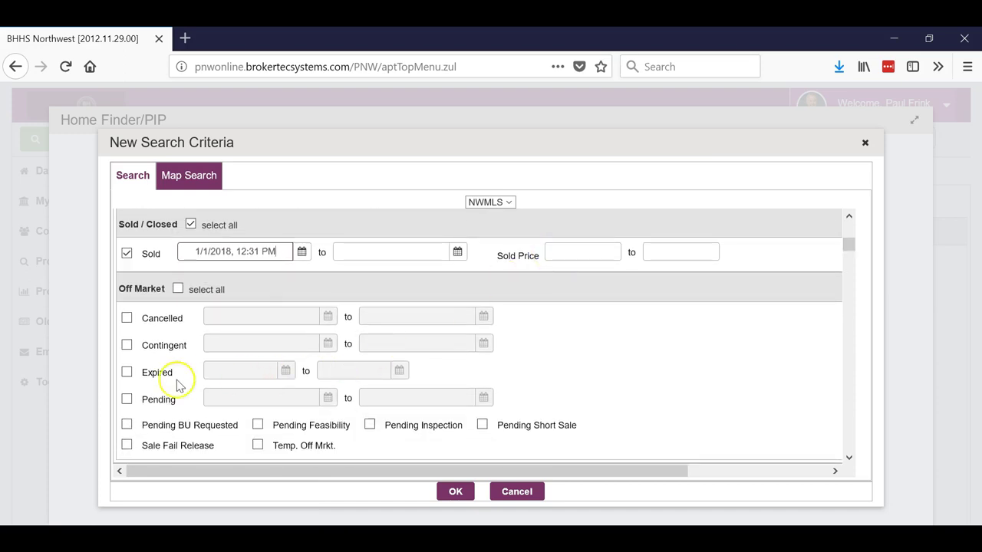
pyautogui.click(128, 322)
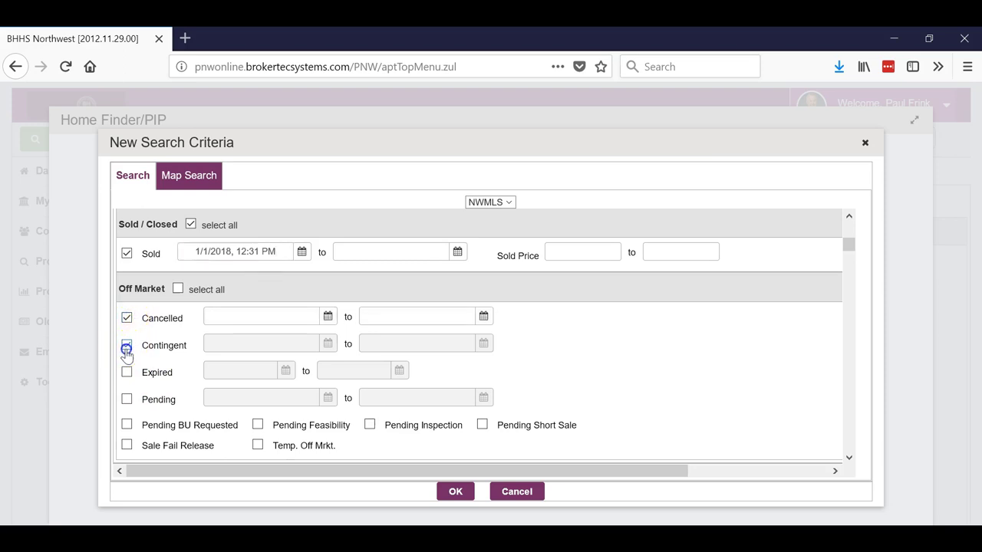
pyautogui.click(127, 346)
pyautogui.click(126, 373)
pyautogui.click(127, 400)
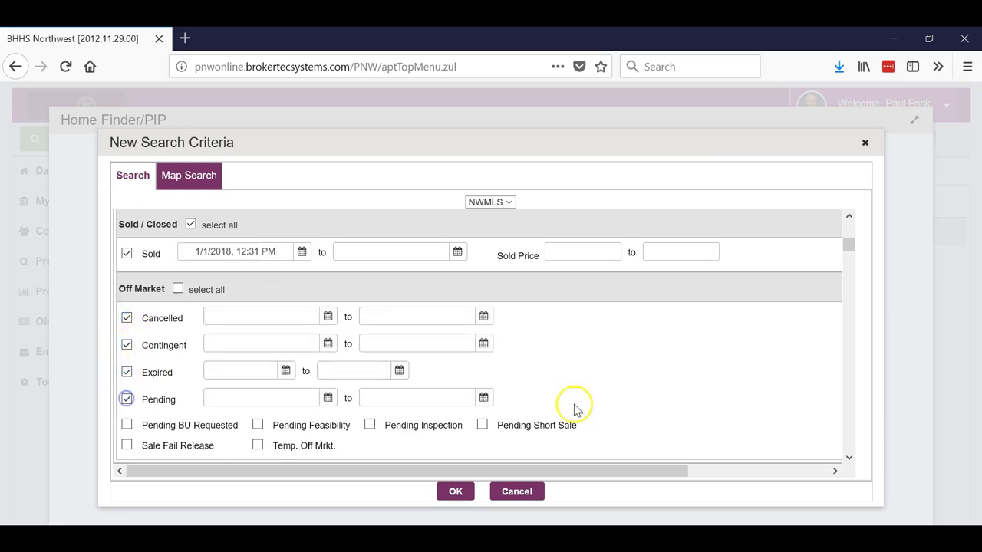
pyautogui.click(286, 370)
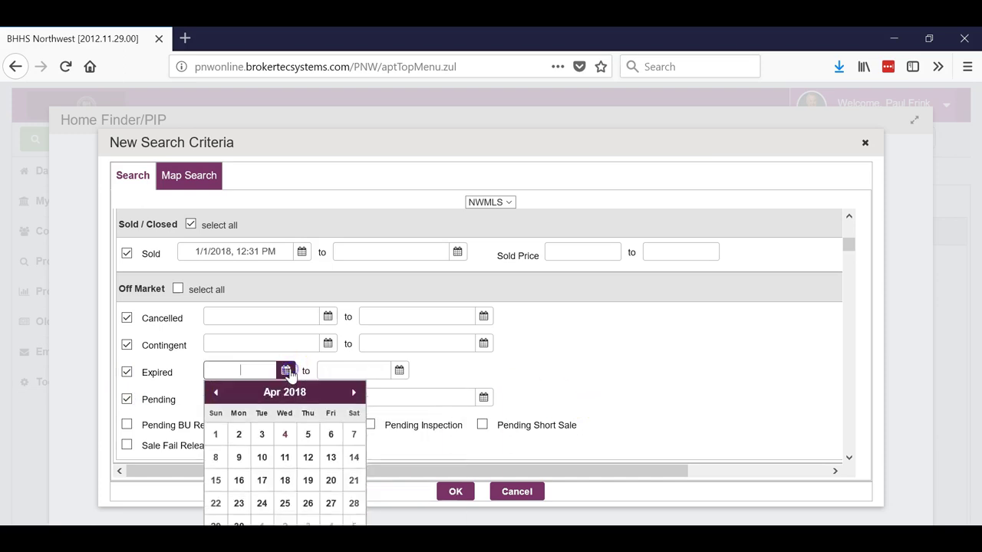
pyautogui.click(216, 393)
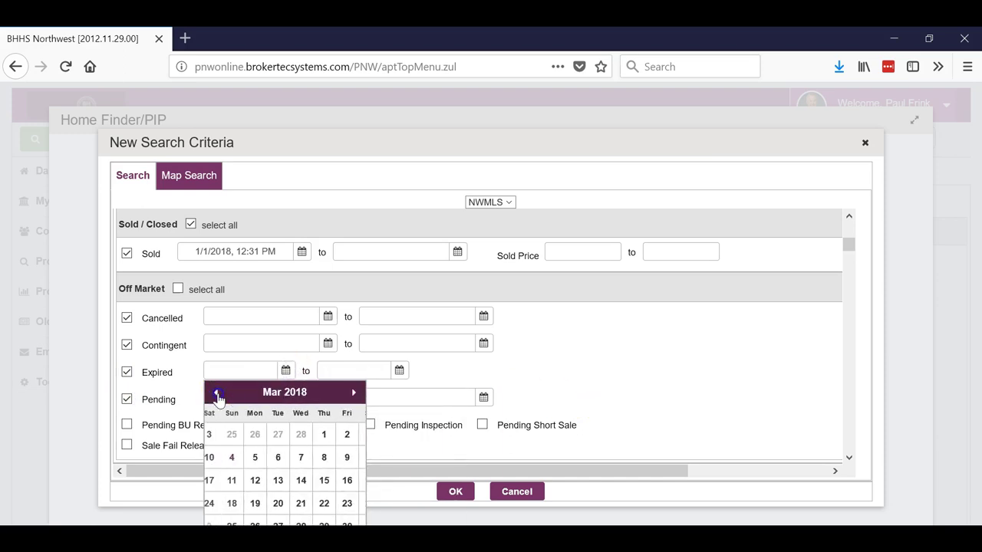
pyautogui.click(216, 394)
pyautogui.click(216, 393)
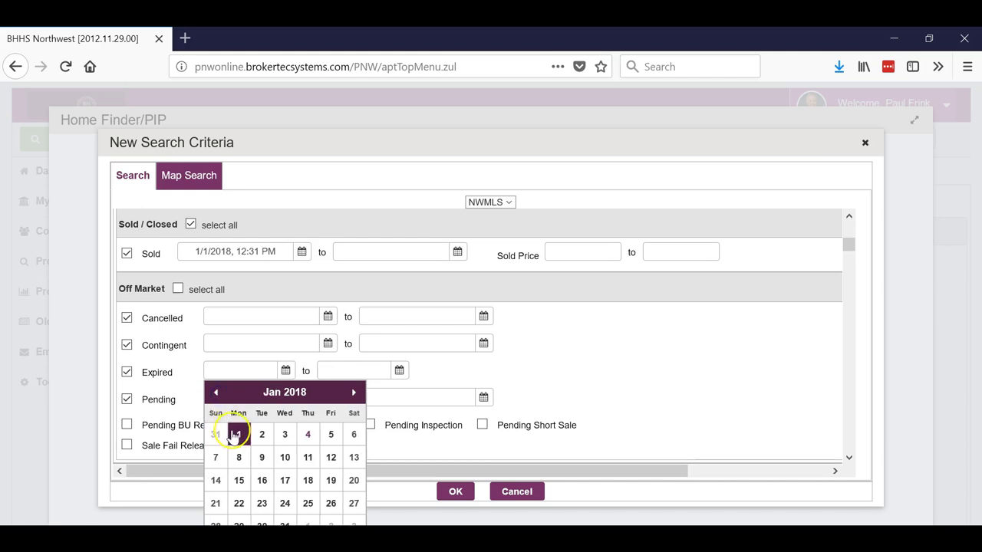
pyautogui.click(238, 435)
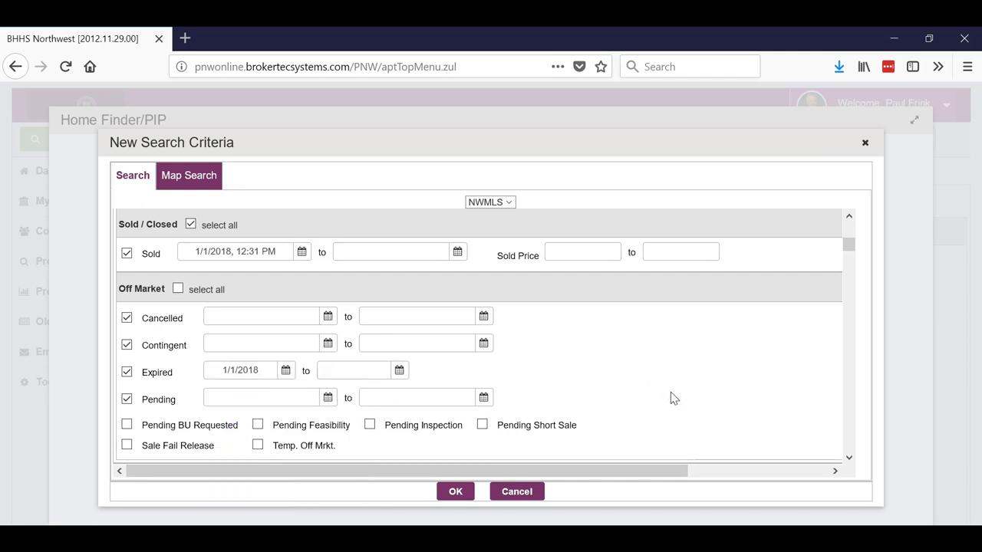
# Step: Review the remaining criteria and apply them to get the Step 3 summary with a 0.25-mile radius
pyautogui.scroll(-2, 671, 397)
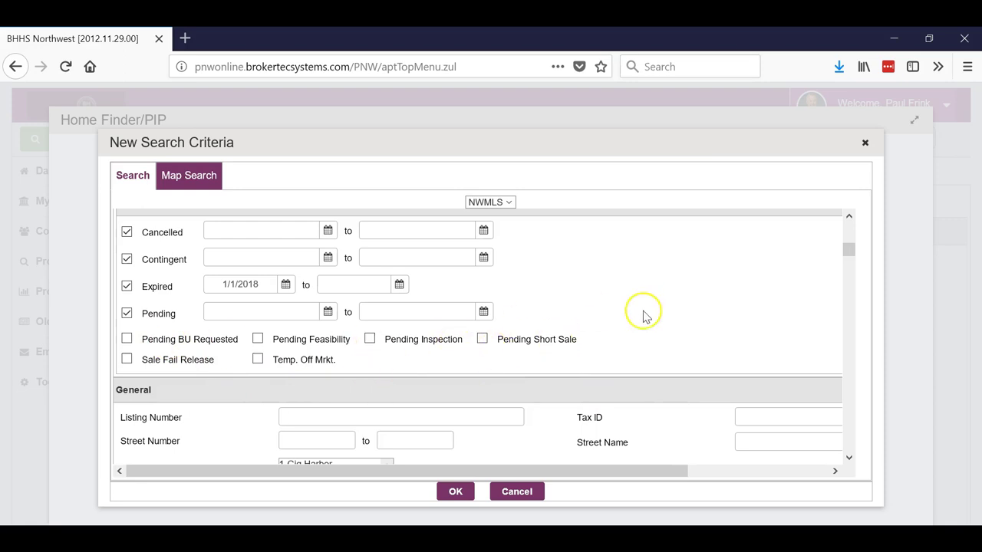
pyautogui.scroll(-2, 635, 321)
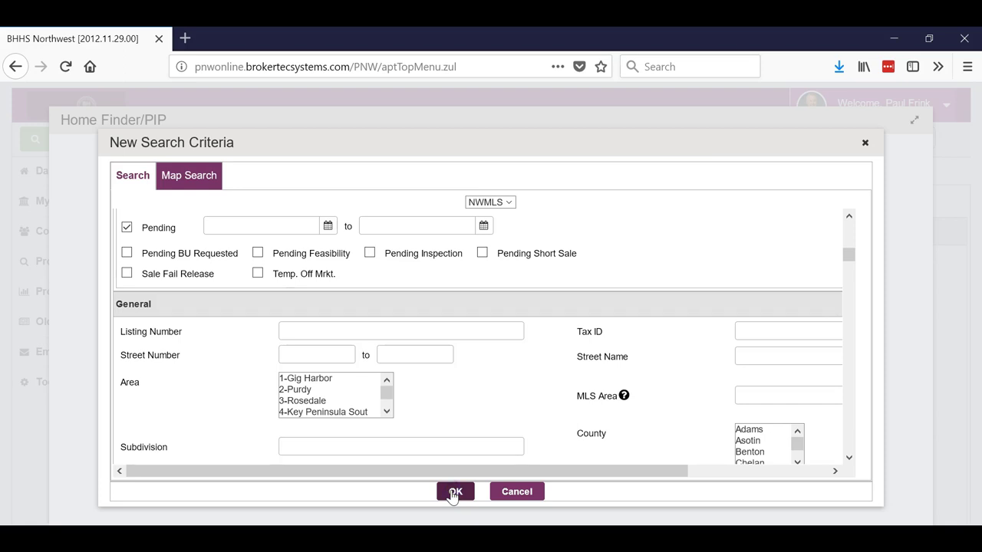
pyautogui.click(455, 492)
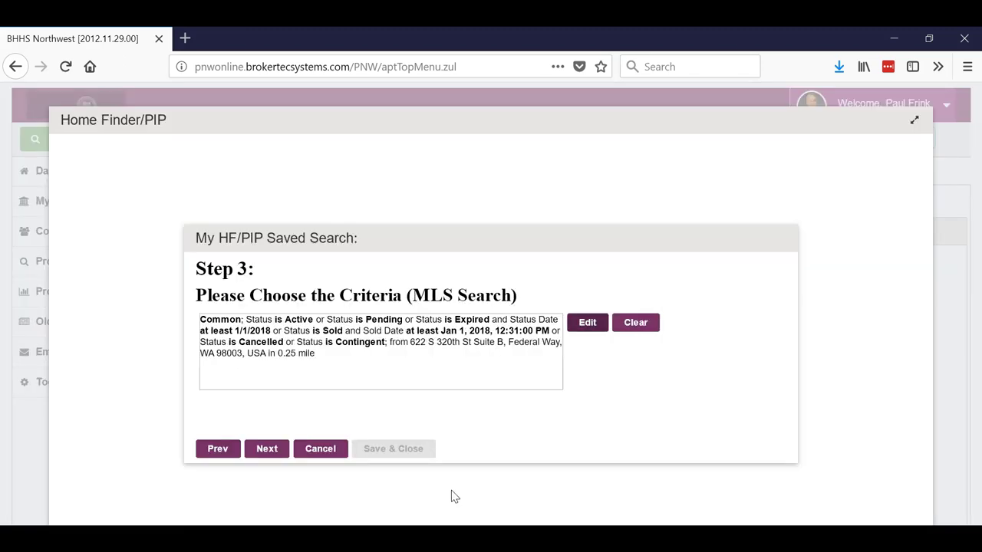
# Step: Advance to Step 4 details and set Email Frequency to 60 Days
pyautogui.click(267, 453)
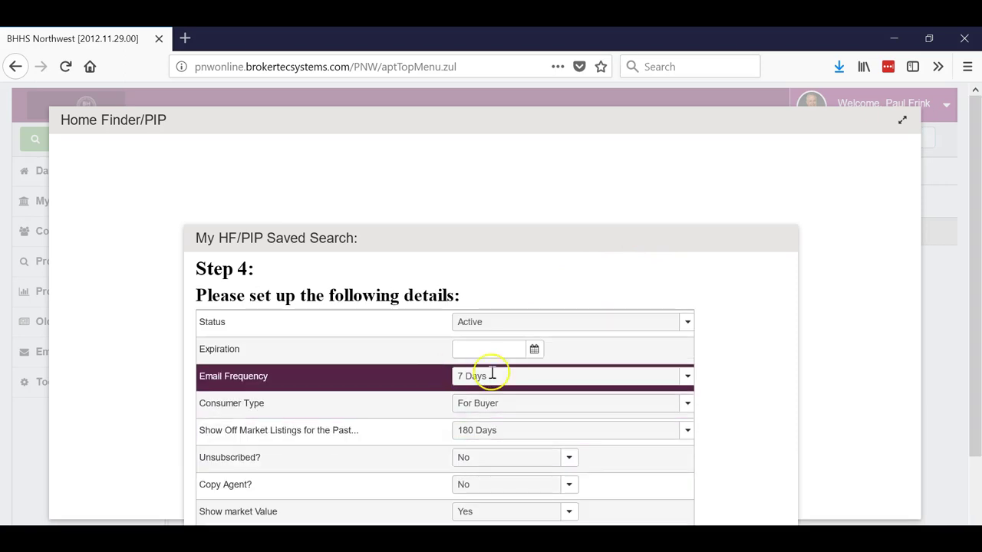
pyautogui.moveTo(697, 230); pyautogui.dragTo(703, 123)
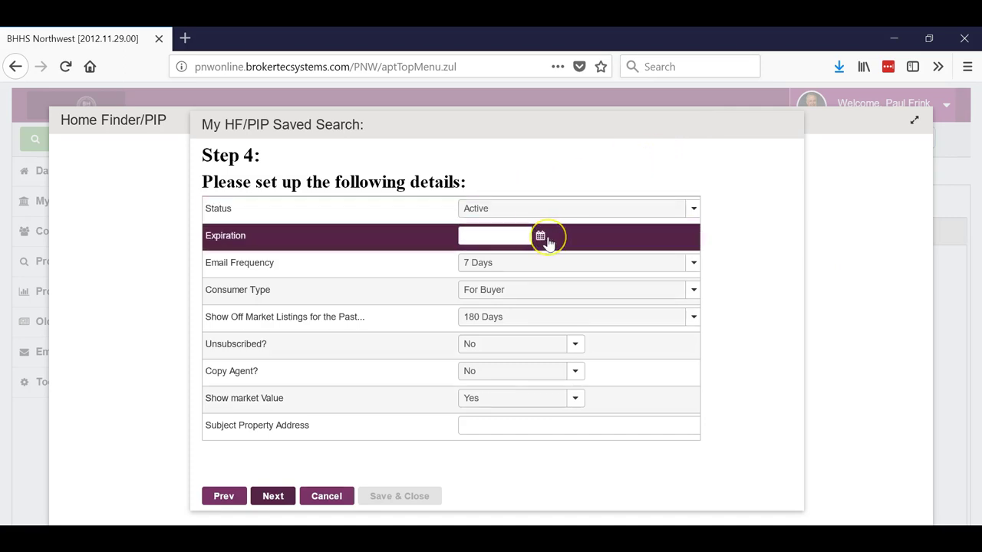
pyautogui.click(693, 263)
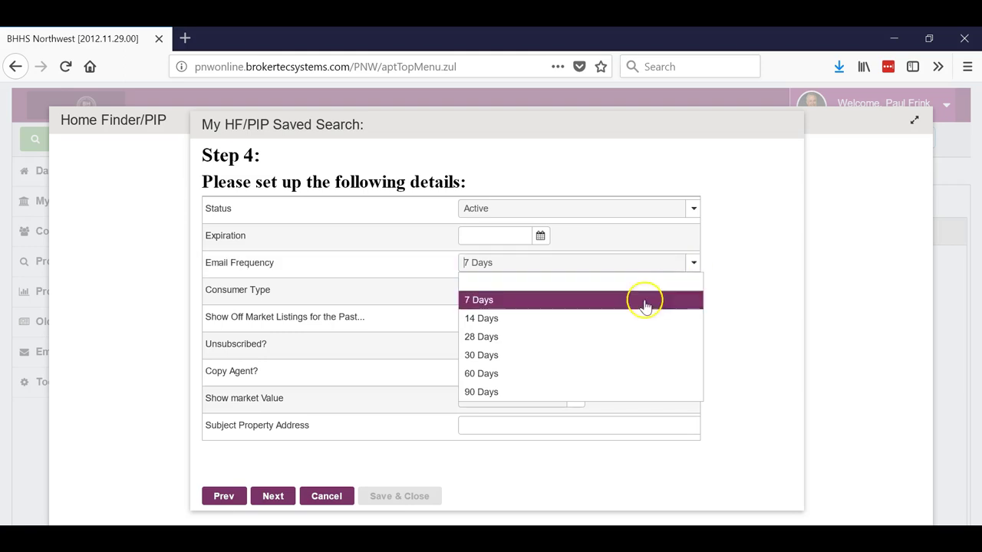
pyautogui.click(561, 374)
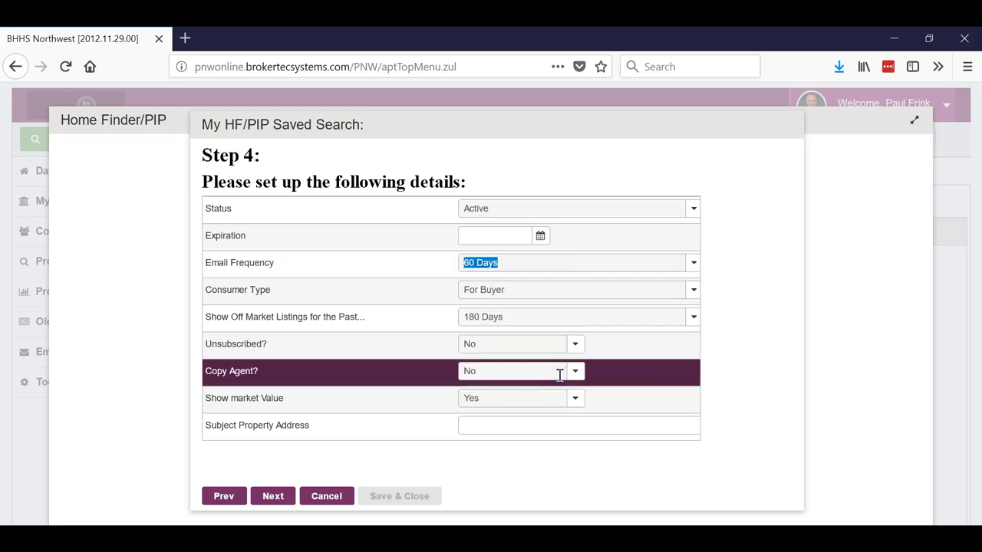
pyautogui.click(786, 255)
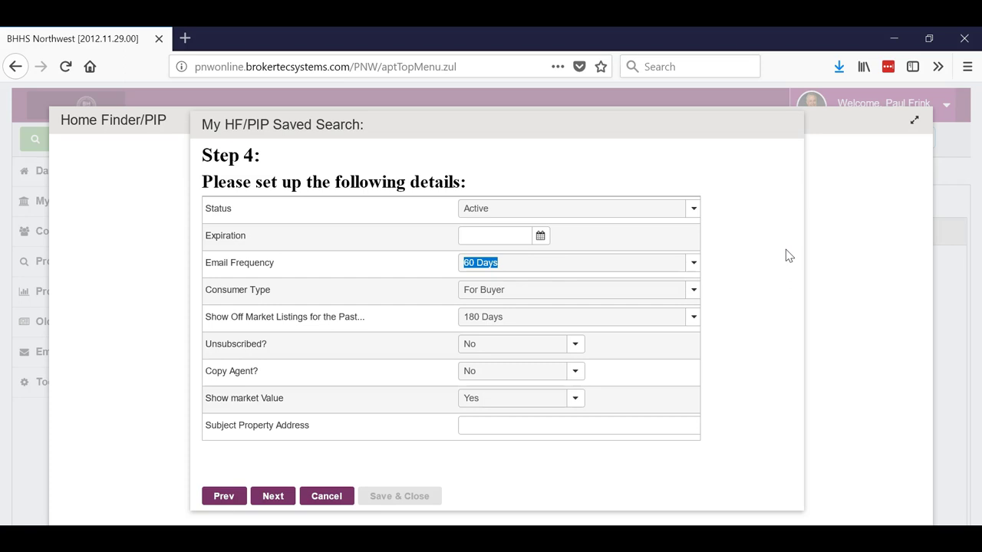
# Step: Set Consumer Type to For Seller and show off-market listings for the past 90 Days
pyautogui.click(694, 292)
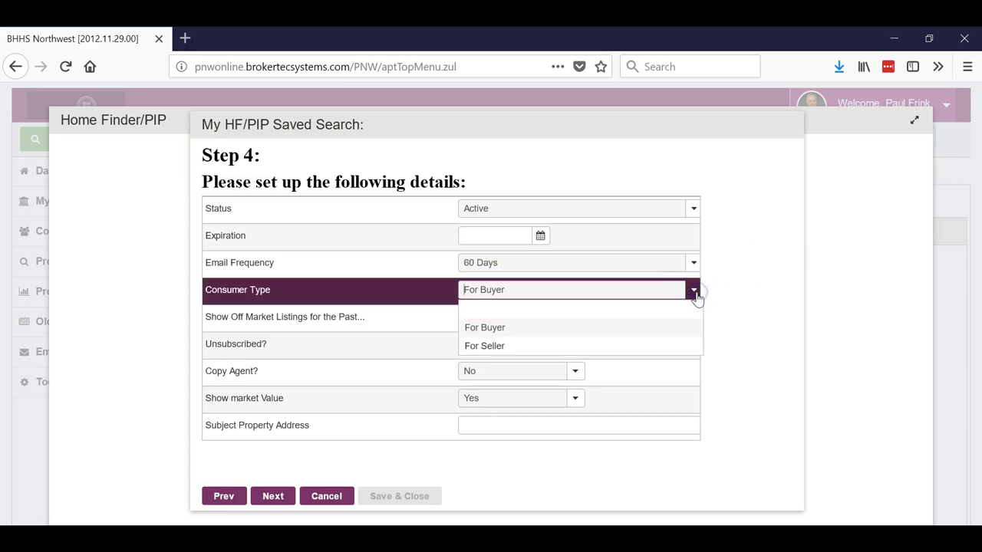
pyautogui.click(550, 347)
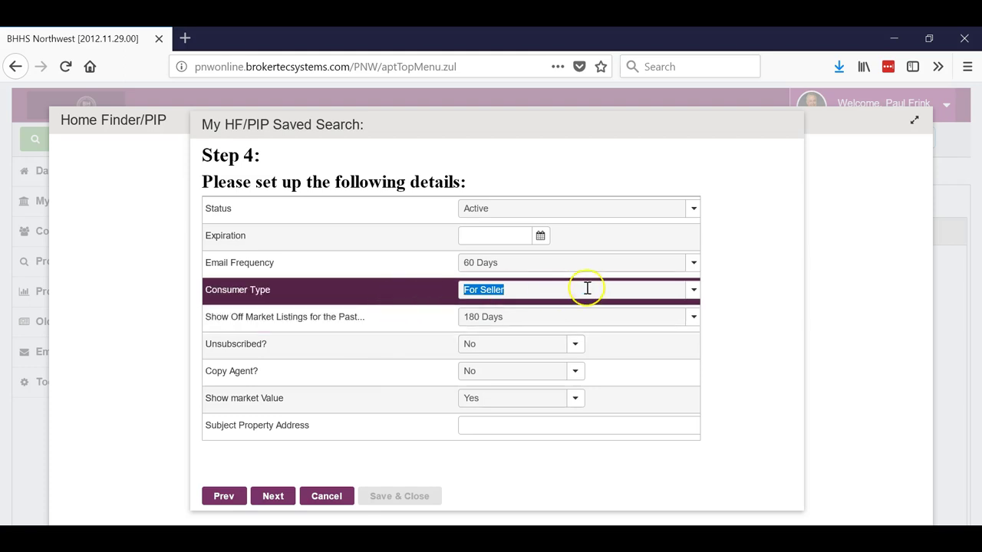
pyautogui.click(693, 321)
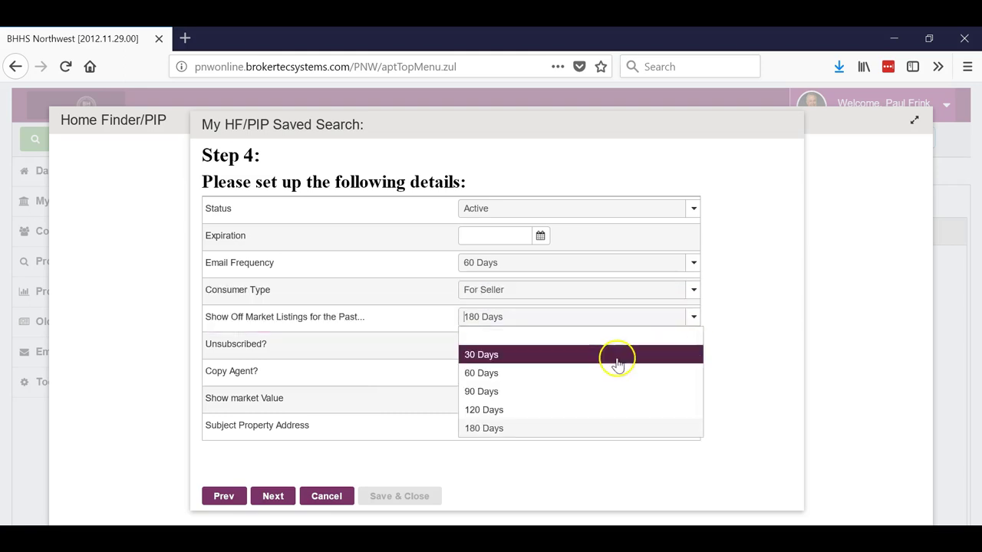
pyautogui.click(572, 392)
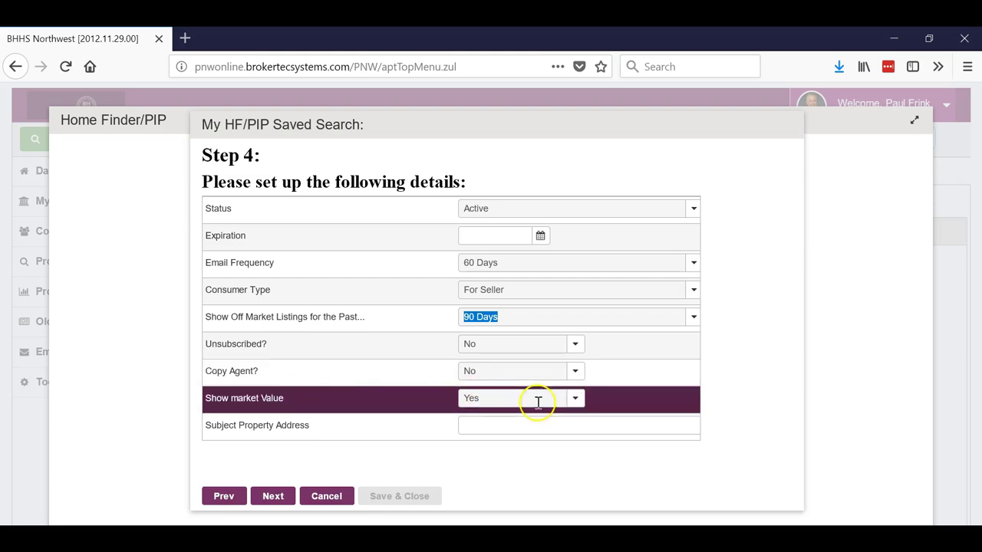
# Step: Set Show market Value to No, leaving Subject Property Address empty
pyautogui.click(575, 399)
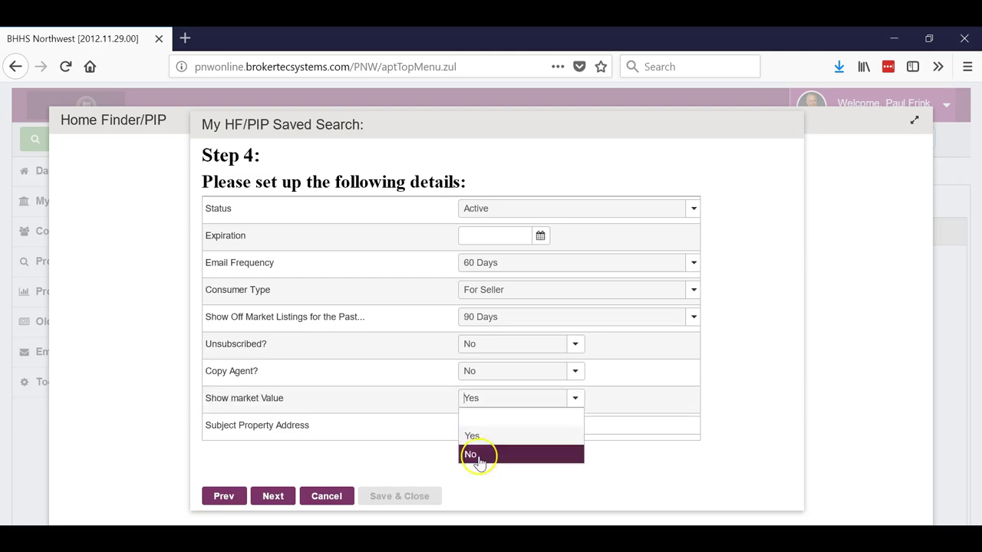
pyautogui.click(480, 454)
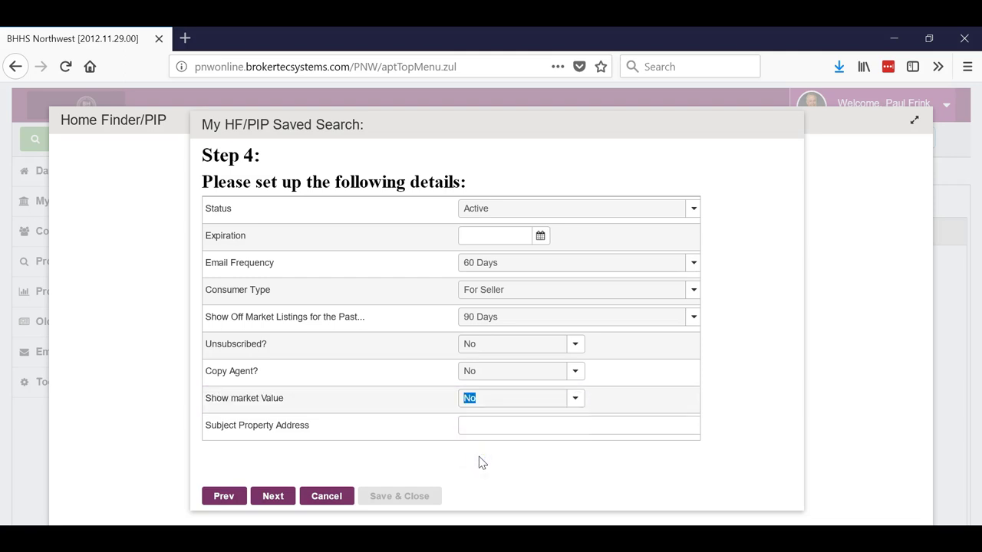
pyautogui.click(481, 429)
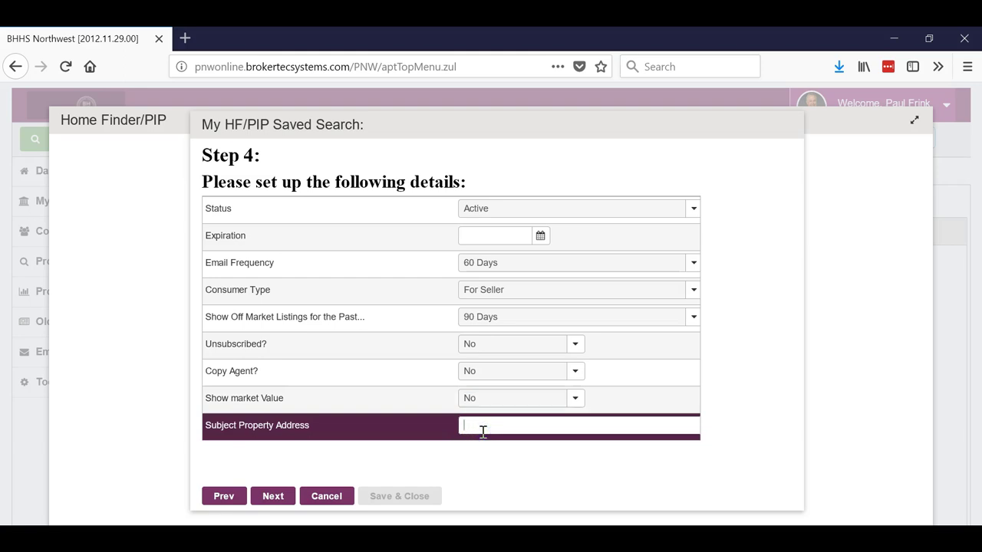
# Step: Go to Step 5, Save & Close, and acknowledge the Record created message
pyautogui.click(270, 499)
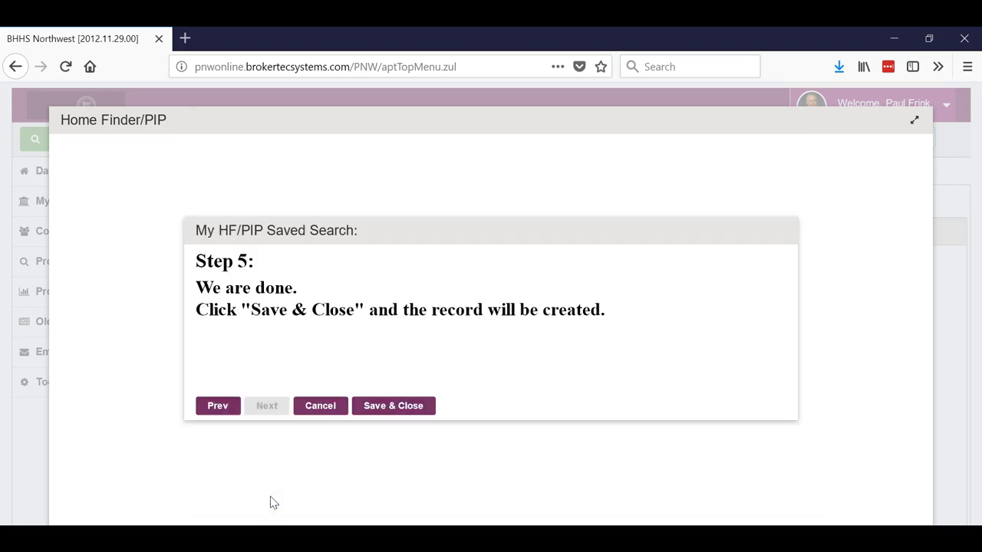
pyautogui.click(377, 405)
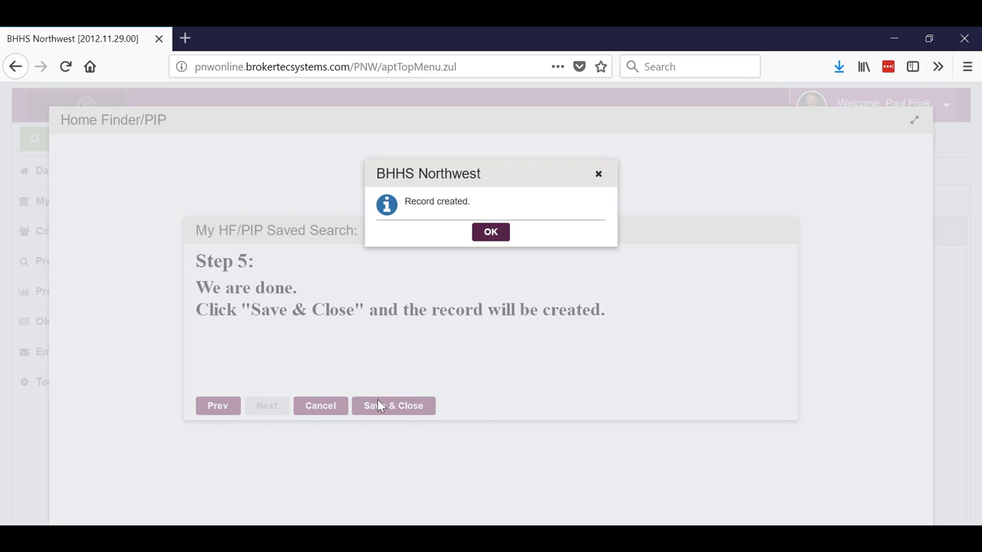
pyautogui.click(494, 231)
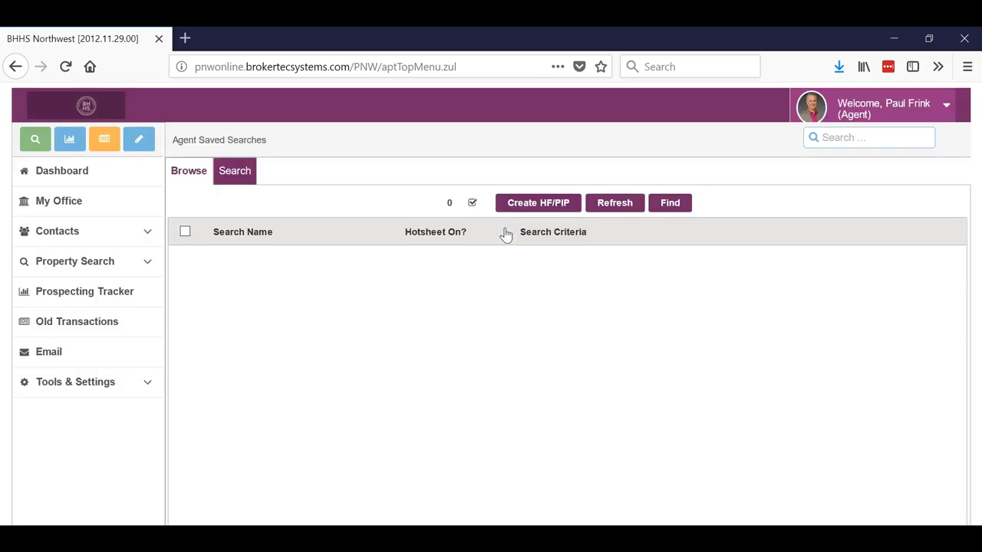